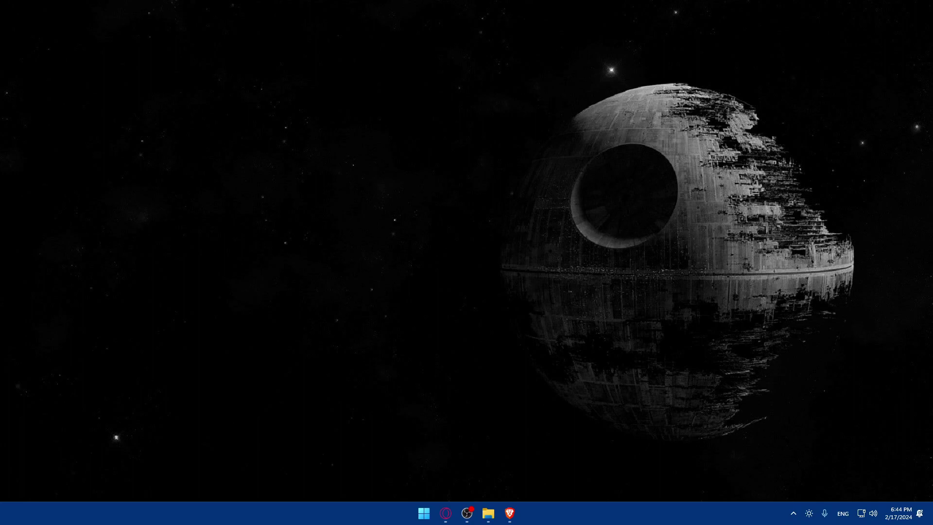
Step: Launch Brave and load macrium.com
{"action": "mouse_move", "coordinate": [509, 513]}
{"action": "left_mouse_down"}
{"action": "mouse_move", "coordinate": [445, 513]}
{"action": "mouse_move", "coordinate": [537, 510]}
{"action": "mouse_move", "coordinate": [486, 514]}
{"action": "mouse_move", "coordinate": [509, 514]}
{"action": "left_mouse_up"}
{"action": "left_click", "coordinate": [510, 513]}
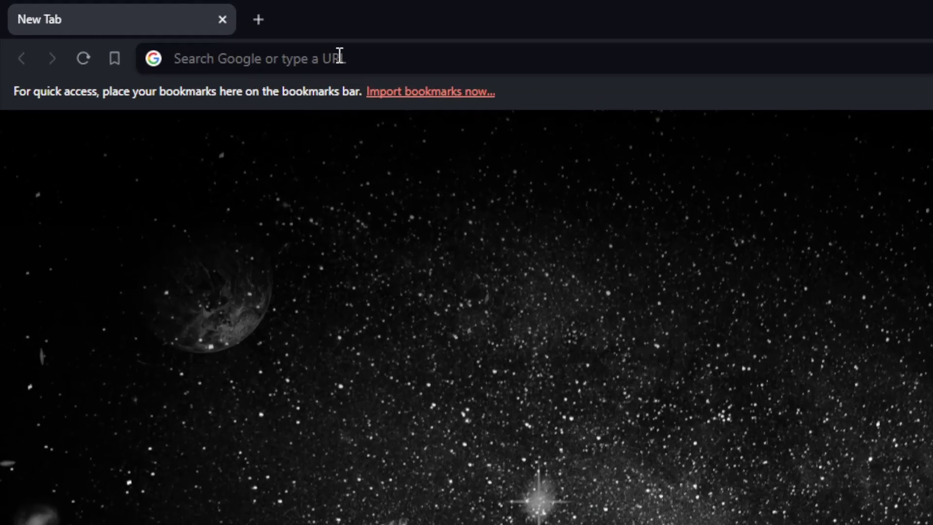
{"action": "left_click", "coordinate": [339, 56]}
{"action": "type", "text": "macr"}
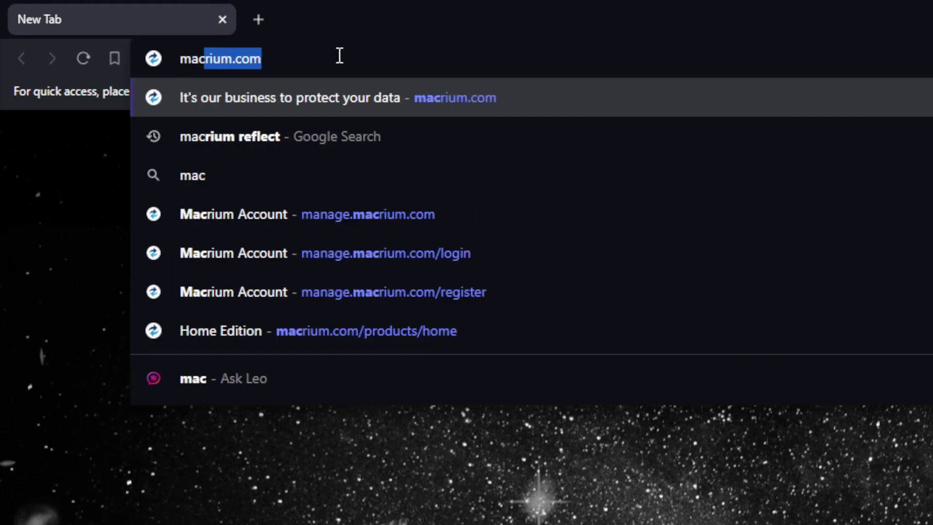
{"action": "type", "text": "i"}
{"action": "key", "text": "BackSpace"}
{"action": "type", "text": "rium"}
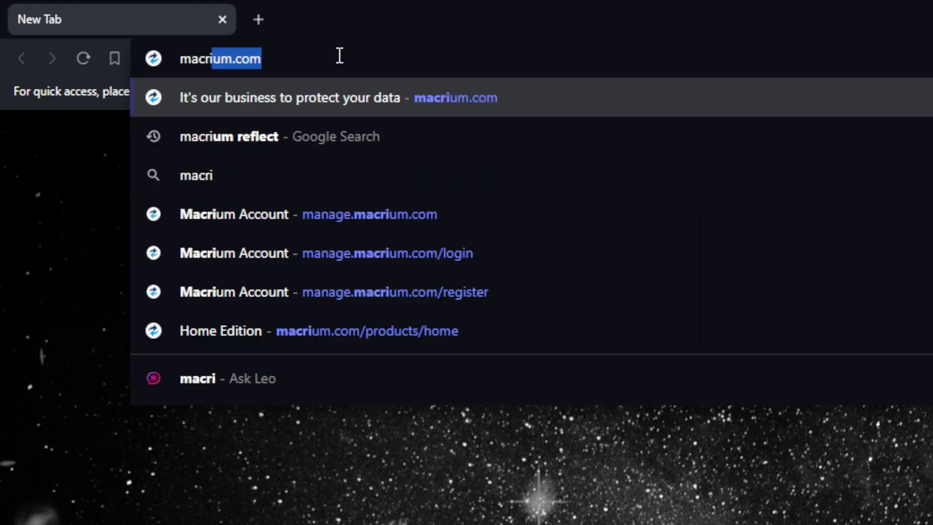
{"action": "type", "text": ".com"}
{"action": "key", "text": "Return"}
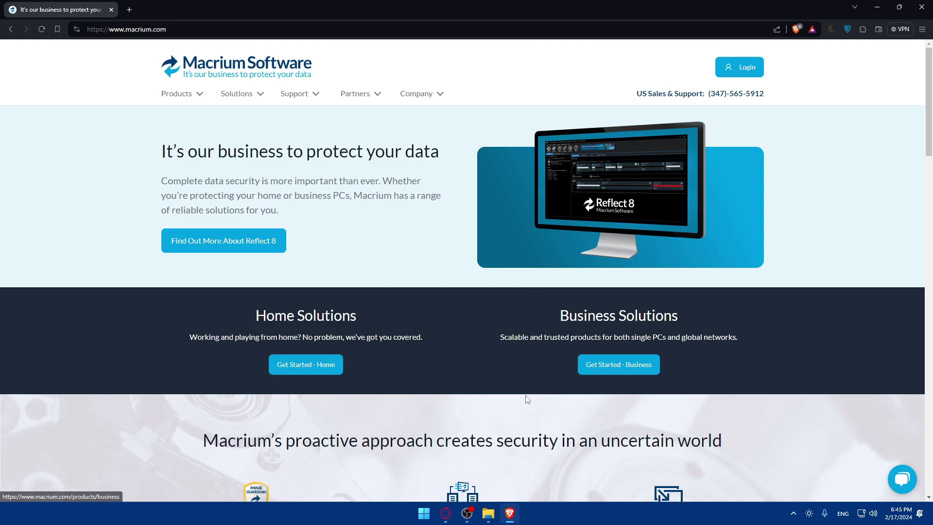
Step: Scroll down through the Macrium home page and back up
{"action": "scroll", "coordinate": [459, 389], "scroll_direction": "down", "scroll_amount": 7}
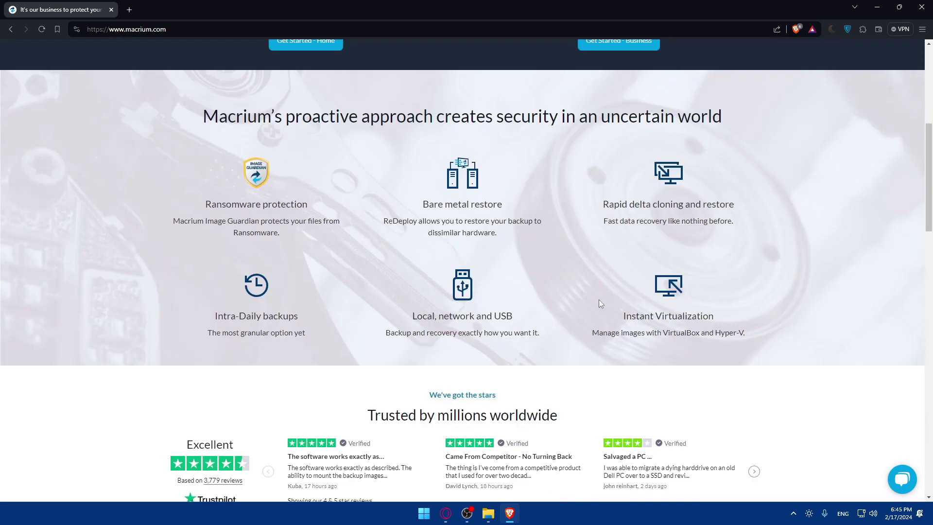
{"action": "scroll", "coordinate": [601, 304], "scroll_direction": "down", "scroll_amount": 5}
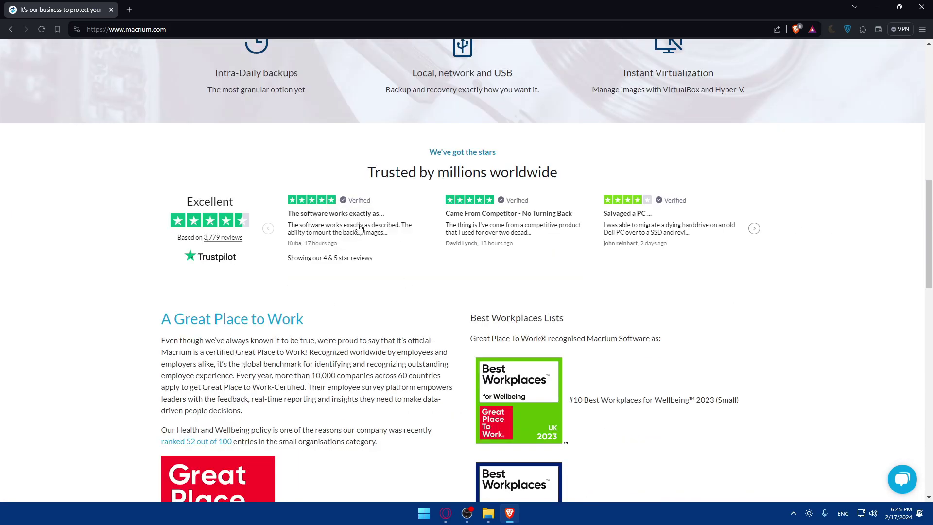
{"action": "scroll", "coordinate": [506, 283], "scroll_direction": "down", "scroll_amount": 2}
{"action": "scroll", "coordinate": [291, 294], "scroll_direction": "down", "scroll_amount": 3}
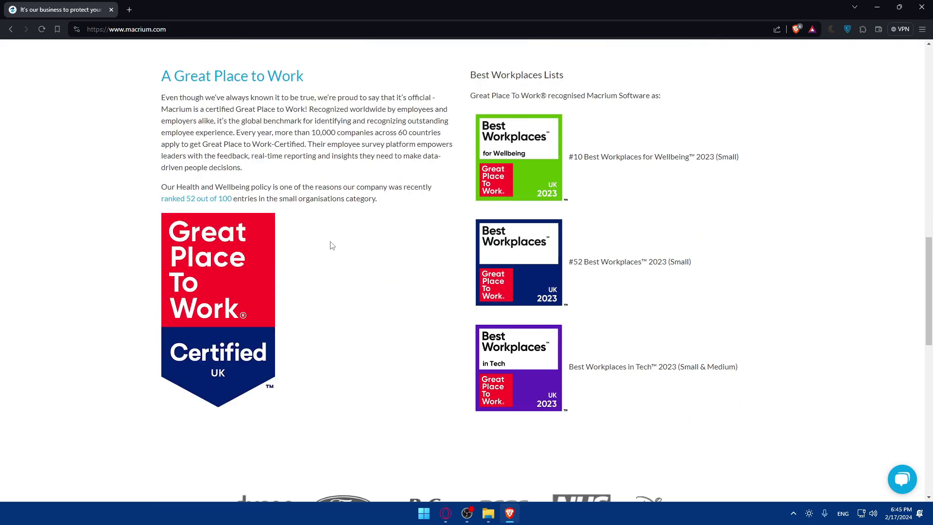
{"action": "scroll", "coordinate": [332, 246], "scroll_direction": "down", "scroll_amount": 6}
{"action": "scroll", "coordinate": [340, 262], "scroll_direction": "up", "scroll_amount": 20}
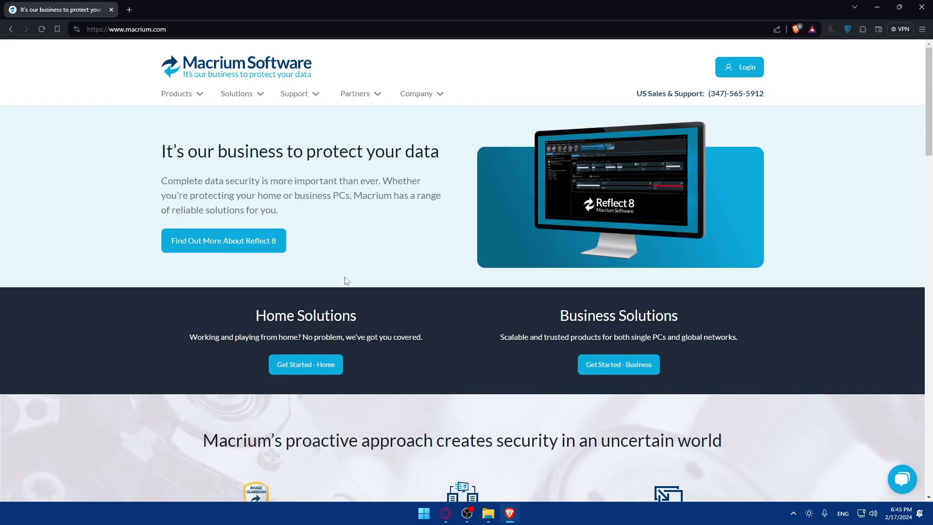
Step: Open the Reflect Home page and set the Annual and One-Time plans to 4 Computers
{"action": "left_click", "coordinate": [319, 371]}
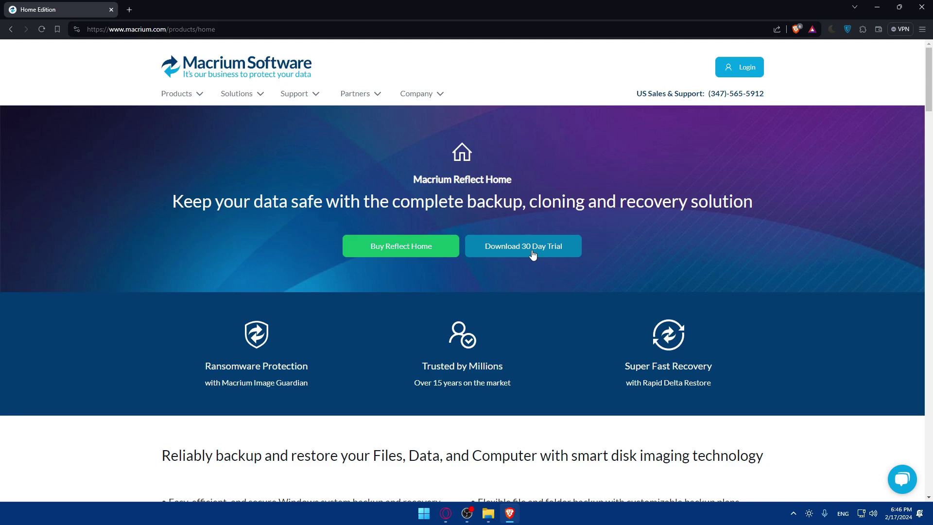
{"action": "left_click", "coordinate": [380, 243]}
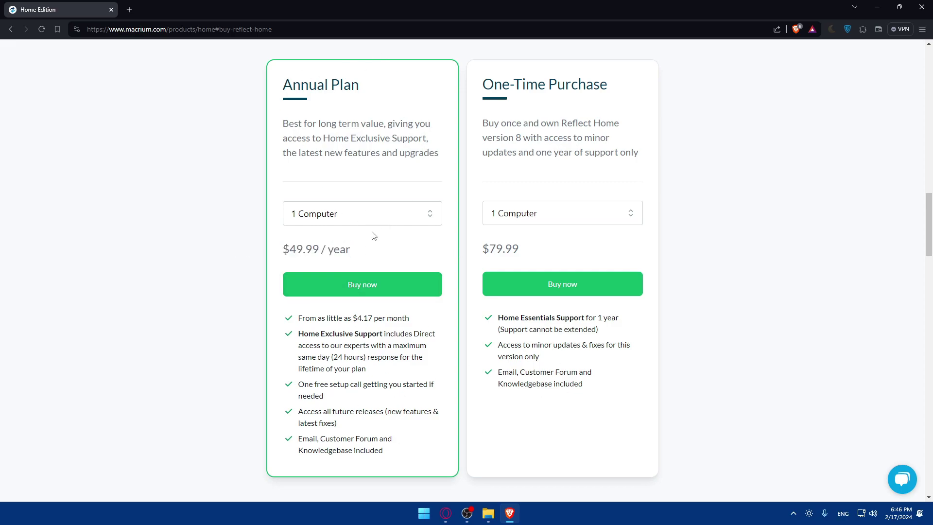
{"action": "left_click", "coordinate": [381, 217]}
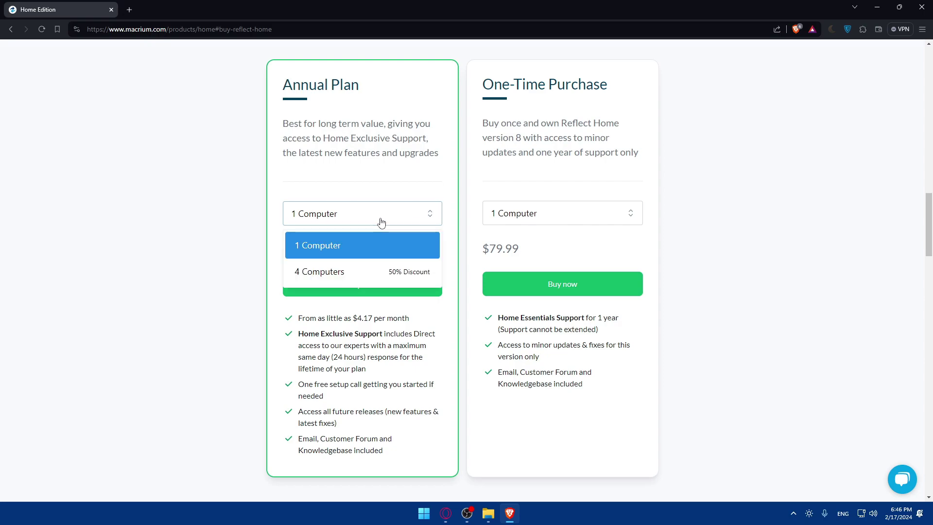
{"action": "left_click", "coordinate": [372, 269]}
{"action": "left_click", "coordinate": [536, 215]}
{"action": "left_click", "coordinate": [532, 267]}
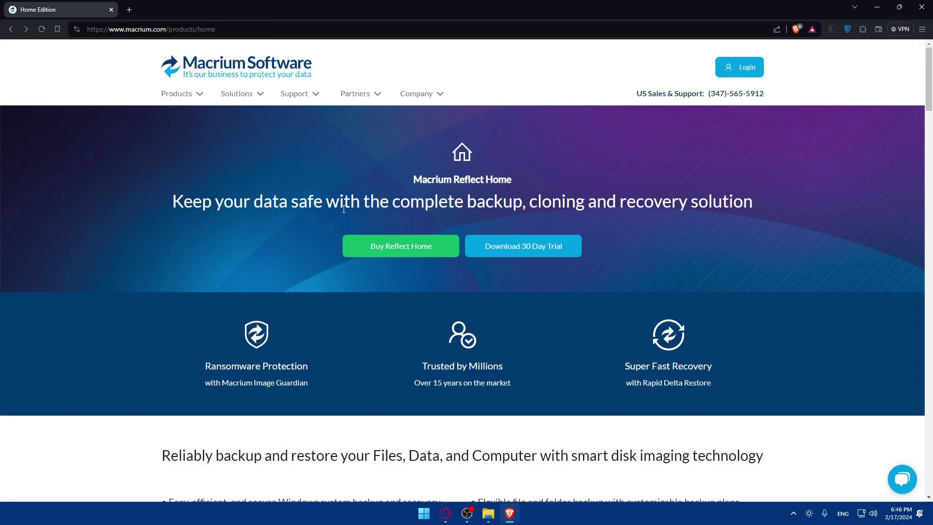
Step: Review the pricing plans, then bring up the 64-bit and 32-bit 30-day trial downloads
{"action": "scroll", "coordinate": [424, 231], "scroll_direction": "down", "scroll_amount": 10}
{"action": "scroll", "coordinate": [424, 231], "scroll_direction": "up", "scroll_amount": 3}
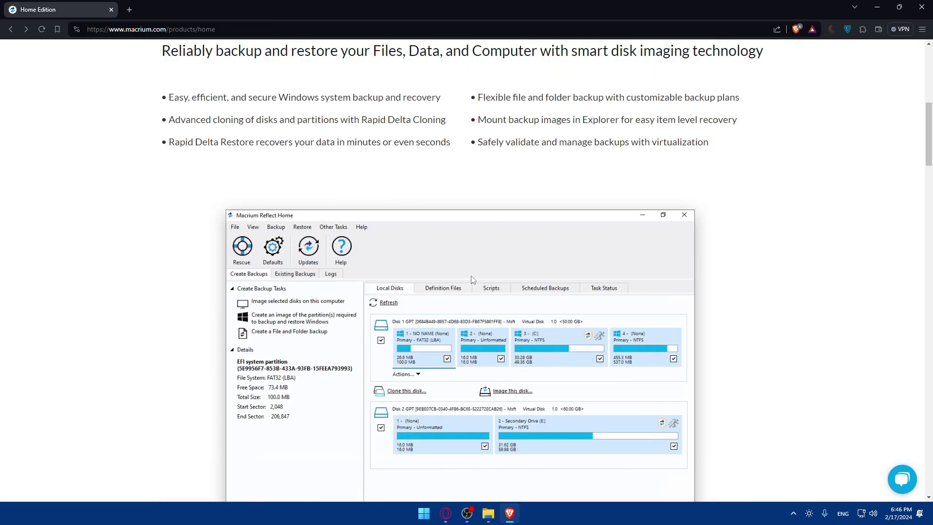
{"action": "scroll", "coordinate": [426, 204], "scroll_direction": "down", "scroll_amount": 13}
{"action": "scroll", "coordinate": [401, 204], "scroll_direction": "down", "scroll_amount": 8}
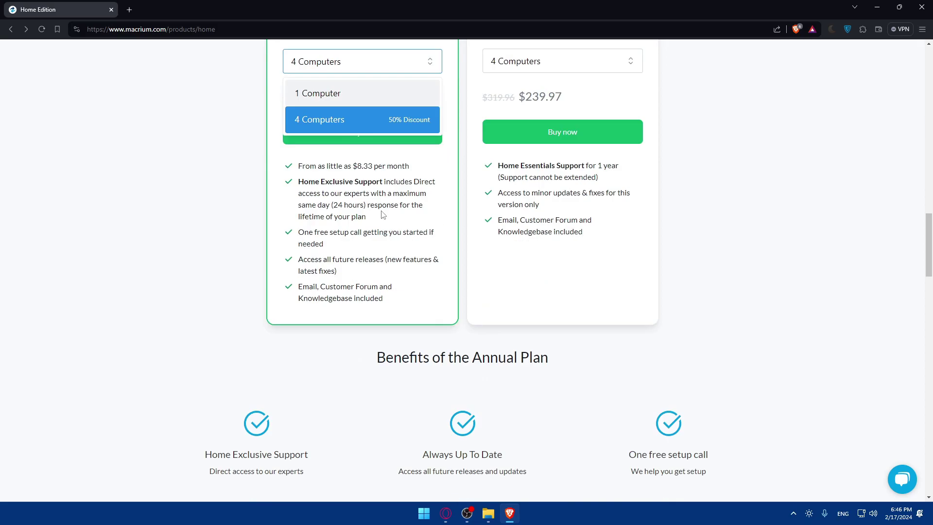
{"action": "scroll", "coordinate": [424, 195], "scroll_direction": "up", "scroll_amount": 20}
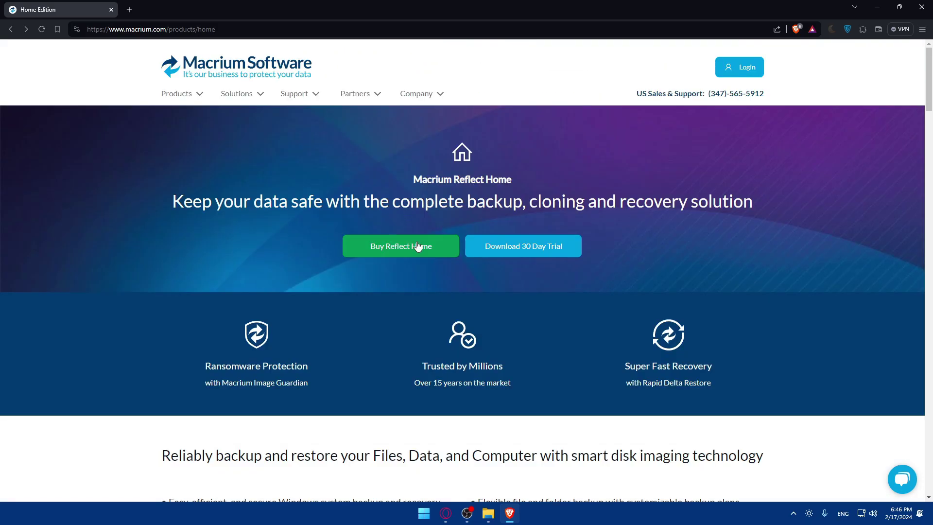
{"action": "left_click", "coordinate": [419, 247]}
{"action": "scroll", "coordinate": [420, 249], "scroll_direction": "up", "scroll_amount": 15}
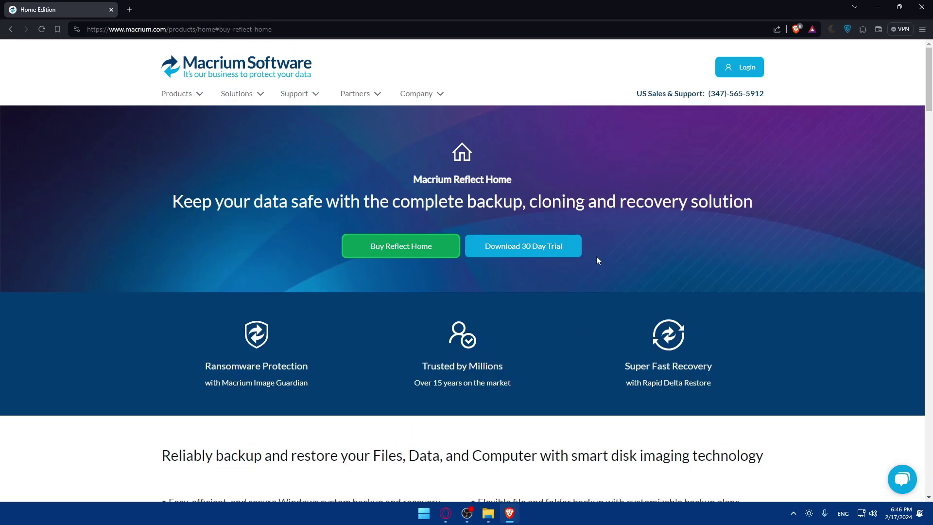
{"action": "left_click", "coordinate": [515, 255]}
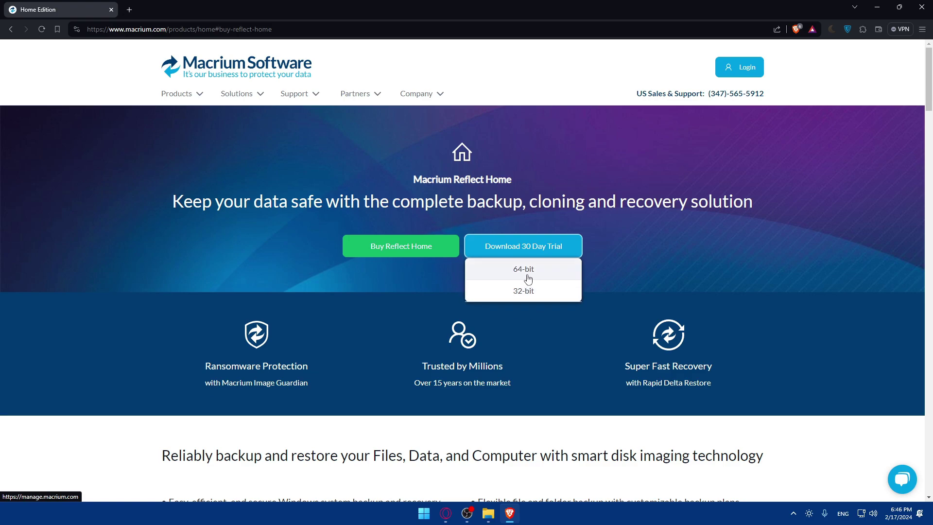
Step: Open the System page in Windows Settings
{"action": "key", "text": "super+i"}
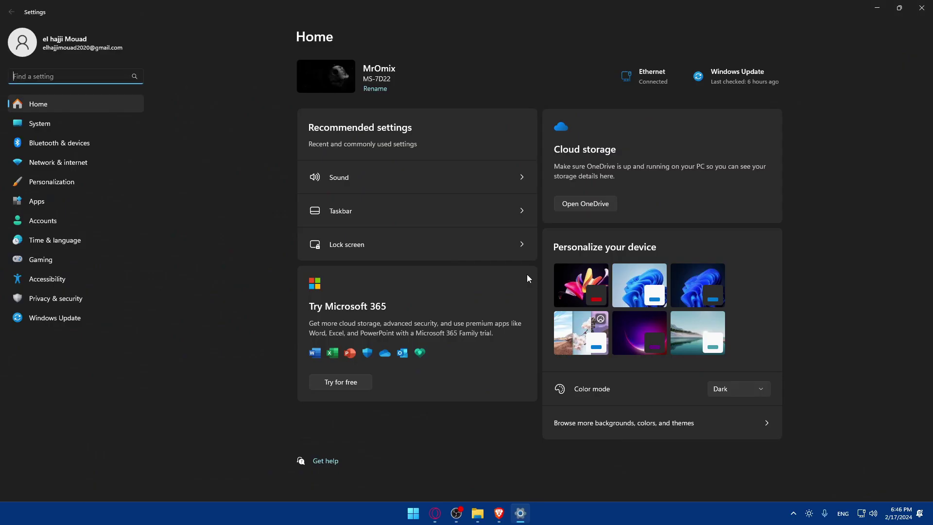
{"action": "left_click", "coordinate": [49, 120]}
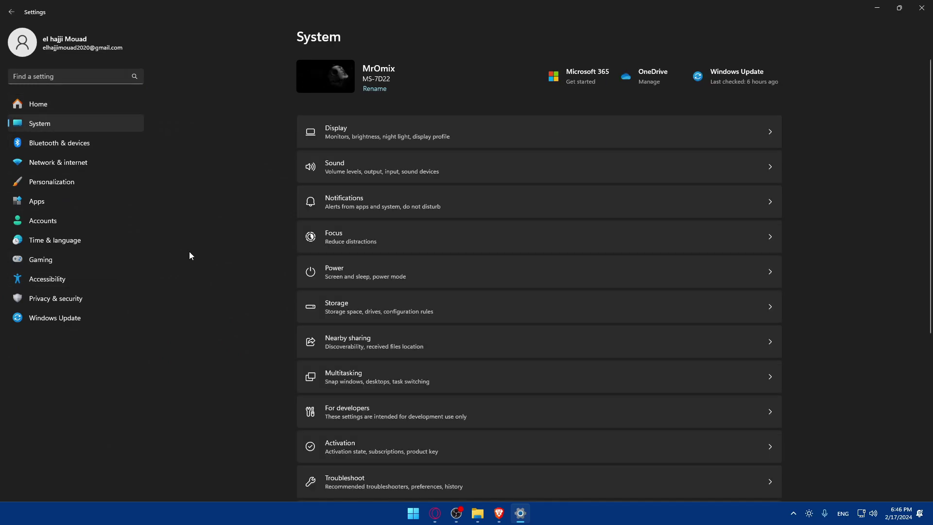
{"action": "left_click", "coordinate": [417, 512]}
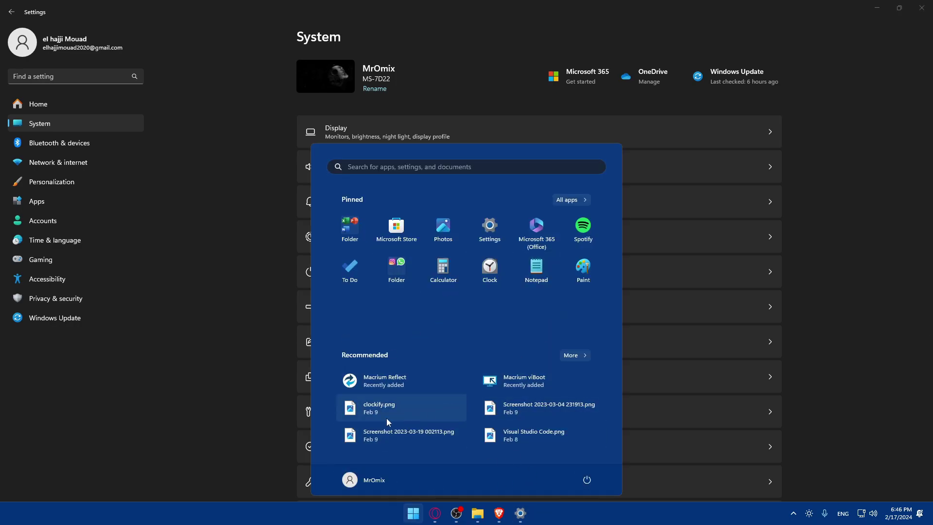
{"action": "left_click", "coordinate": [180, 351]}
{"action": "key", "text": "super"}
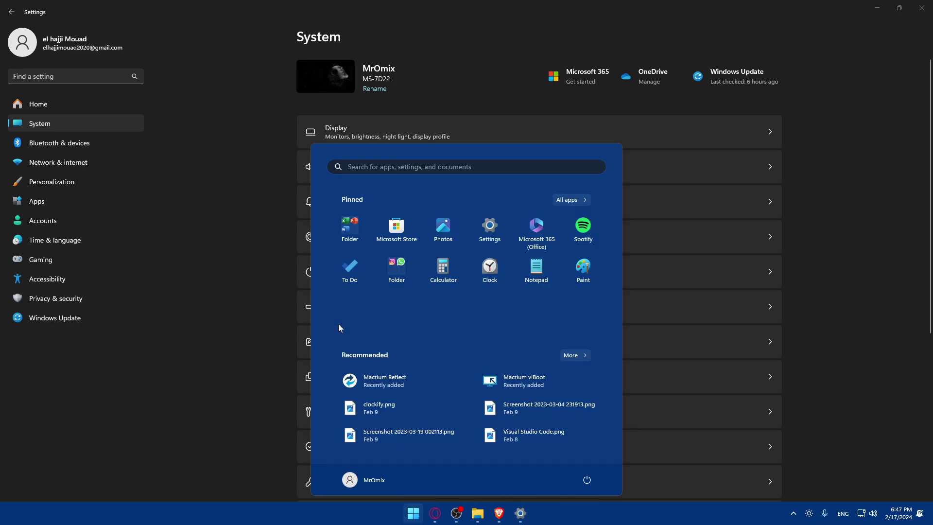
{"action": "type", "text": "settings"}
{"action": "left_click", "coordinate": [226, 234]}
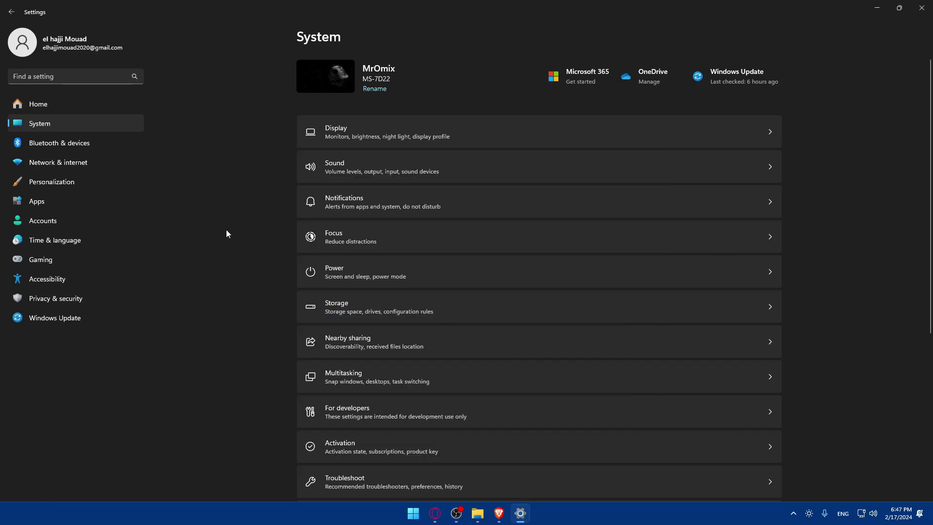
Step: Confirm a 64-bit system type on the About page and collapse Windows specifications
{"action": "scroll", "coordinate": [447, 181], "scroll_direction": "down", "scroll_amount": 5}
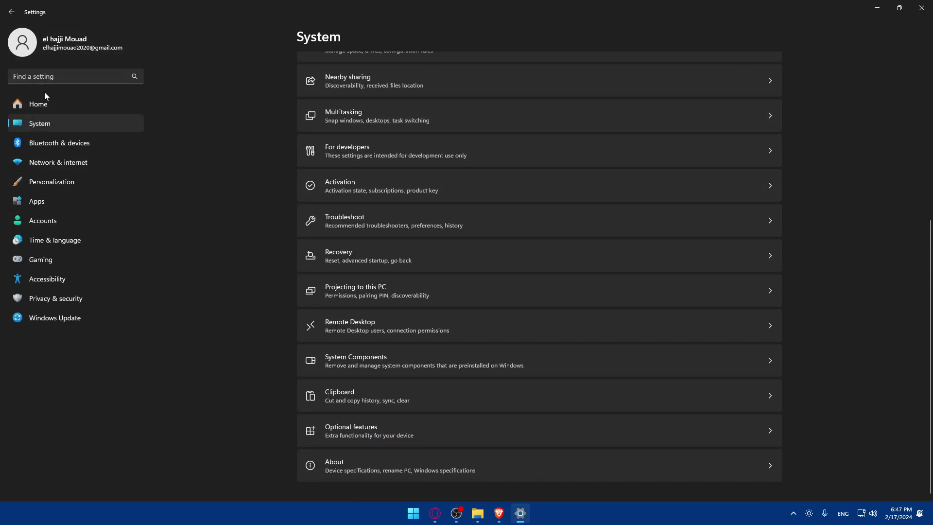
{"action": "scroll", "coordinate": [421, 175], "scroll_direction": "up", "scroll_amount": 5}
{"action": "scroll", "coordinate": [421, 163], "scroll_direction": "down", "scroll_amount": 5}
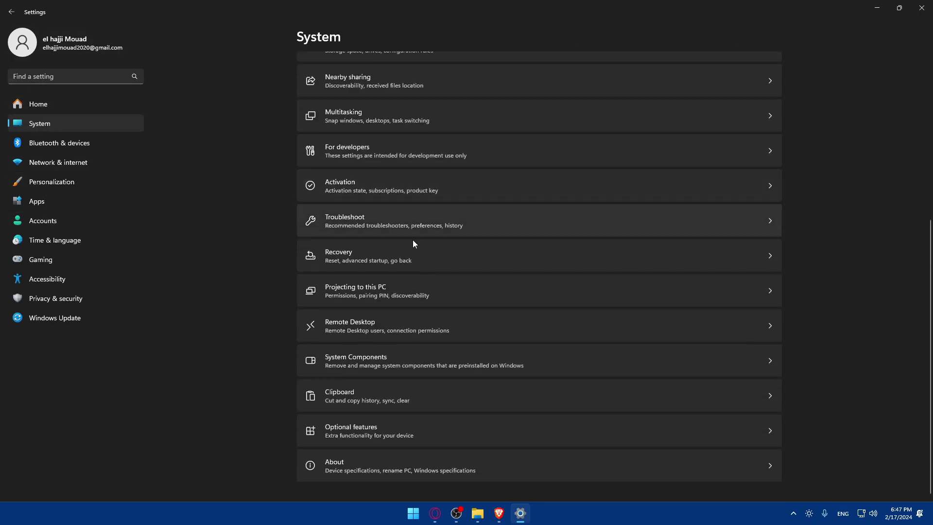
{"action": "left_click", "coordinate": [400, 464]}
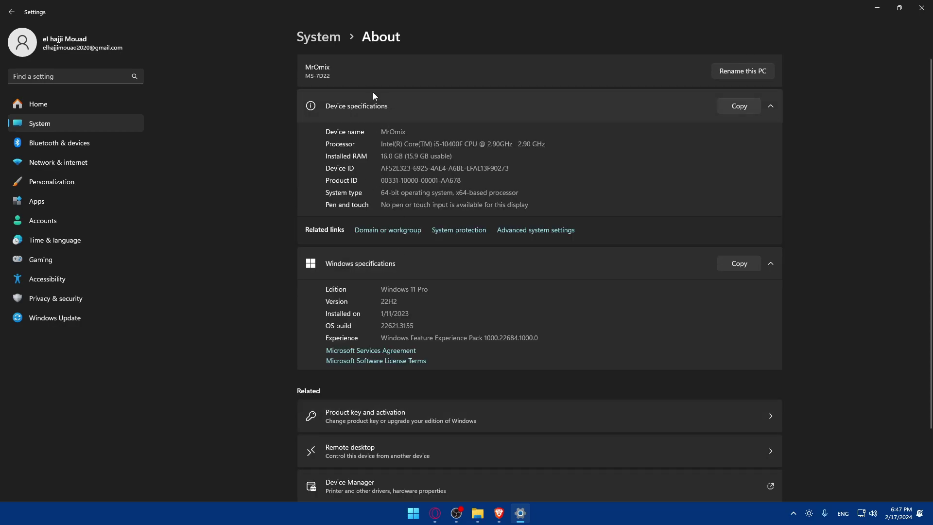
{"action": "left_click", "coordinate": [445, 250]}
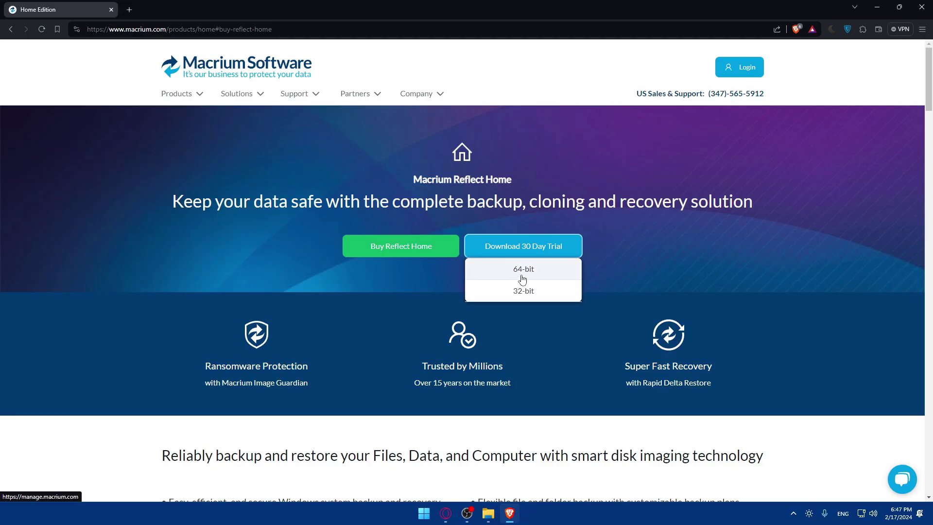
Step: Start the 64-bit trial download, log out, and switch to the registration form
{"action": "left_click", "coordinate": [522, 279]}
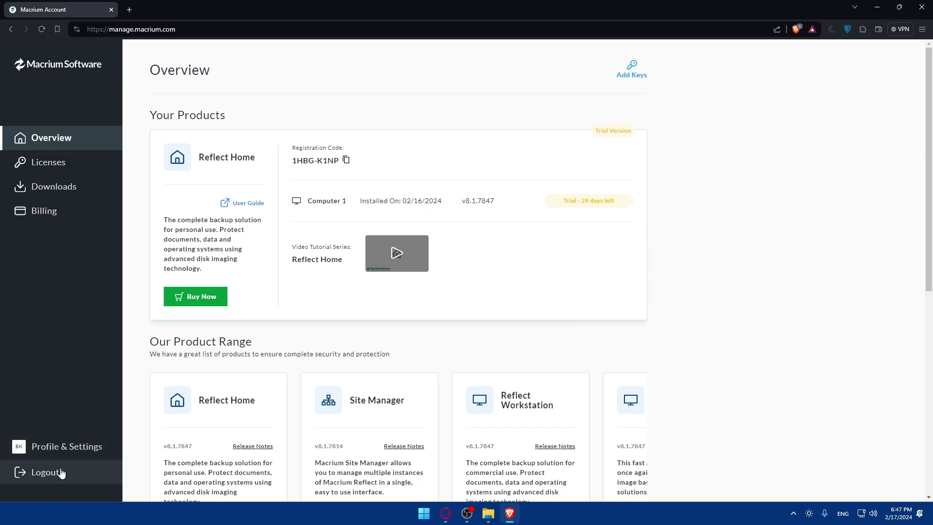
{"action": "left_click", "coordinate": [61, 474]}
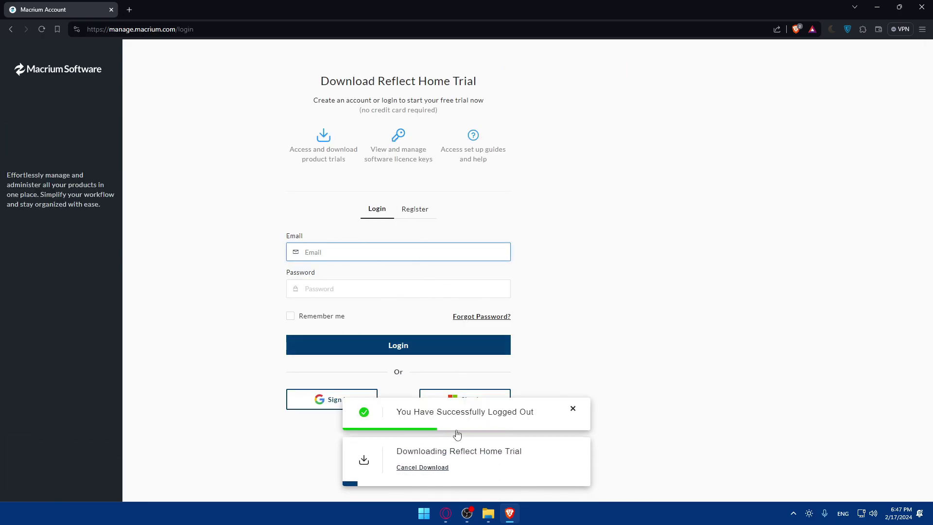
{"action": "left_click", "coordinate": [415, 209]}
{"action": "scroll", "coordinate": [329, 214], "scroll_direction": "down", "scroll_amount": 2}
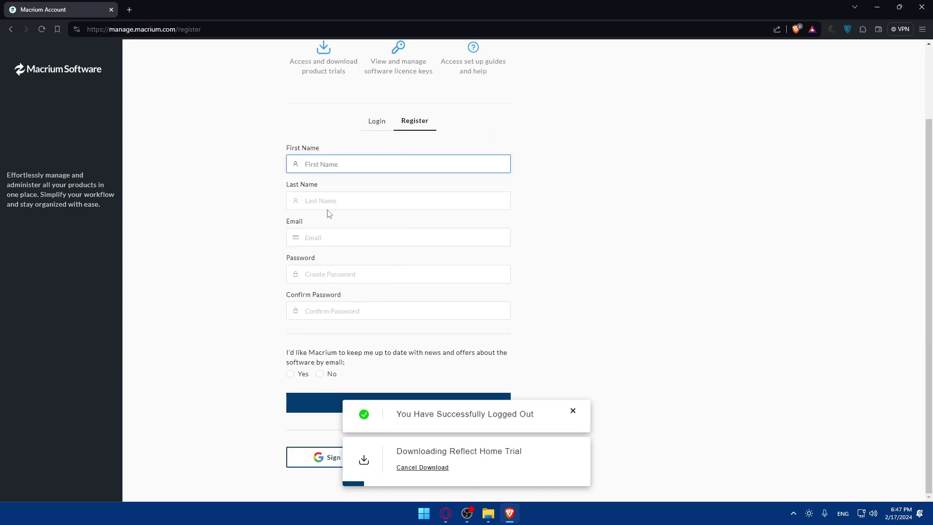
Step: Fill in the registration fields and type a test password
{"action": "left_click", "coordinate": [330, 164]}
{"action": "left_click", "coordinate": [328, 200]}
{"action": "left_click", "coordinate": [325, 165]}
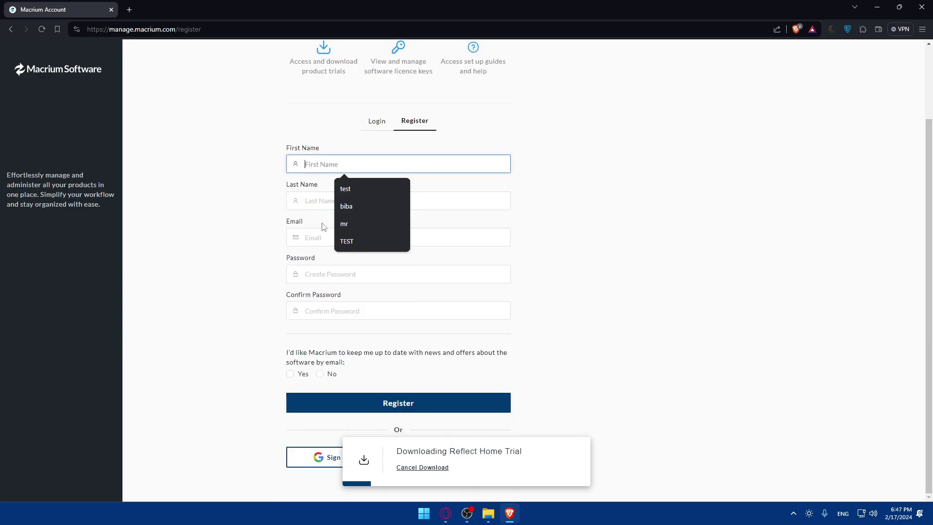
{"action": "left_click", "coordinate": [323, 237]}
{"action": "left_click", "coordinate": [274, 266]}
{"action": "left_click", "coordinate": [315, 277]}
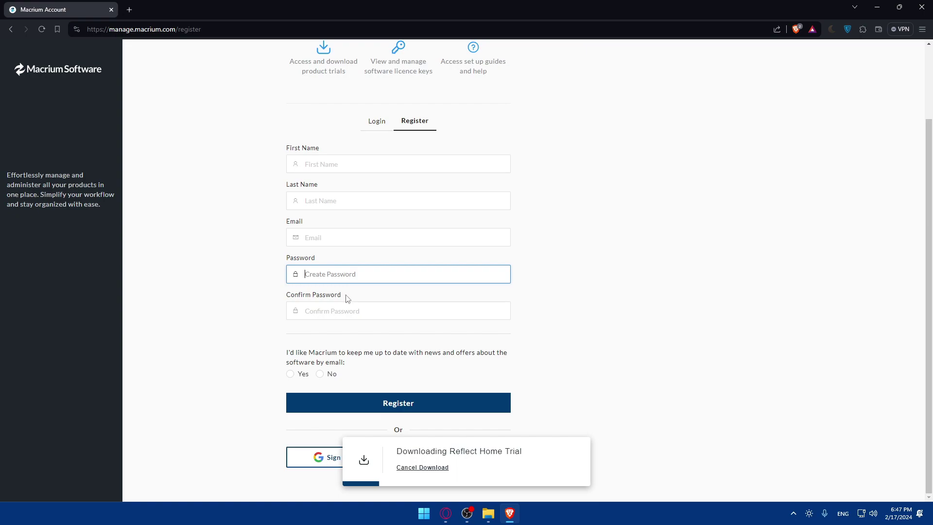
{"action": "left_click", "coordinate": [347, 306]}
{"action": "left_click", "coordinate": [333, 277]}
{"action": "type", "text": "12"}
Step: Cancel the Reflect Home trial download
{"action": "scroll", "coordinate": [325, 347], "scroll_direction": "down", "scroll_amount": 2}
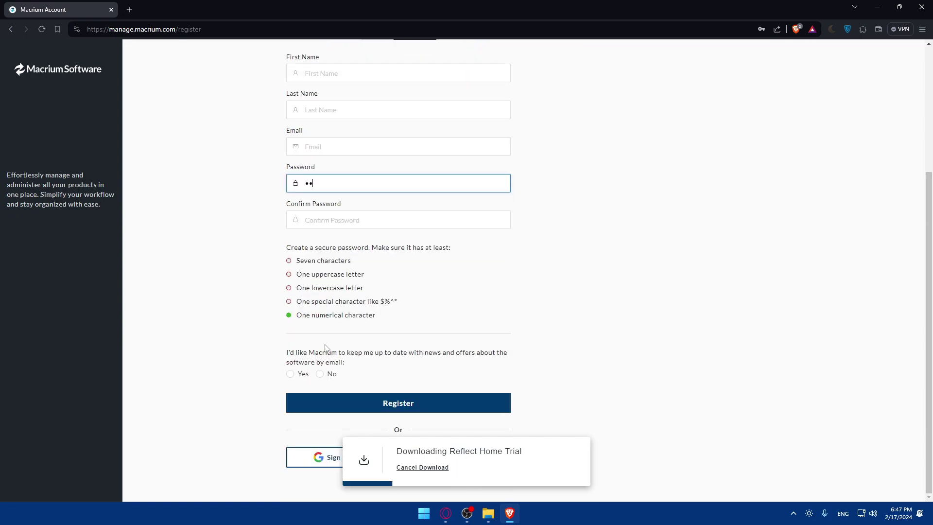
{"action": "left_click", "coordinate": [435, 468]}
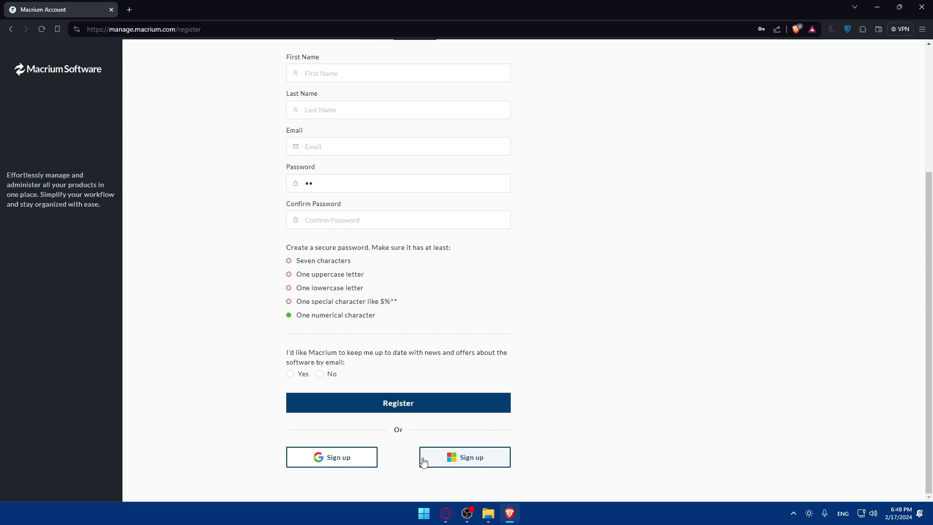
{"action": "scroll", "coordinate": [390, 385], "scroll_direction": "up", "scroll_amount": 5}
{"action": "scroll", "coordinate": [389, 385], "scroll_direction": "down", "scroll_amount": 5}
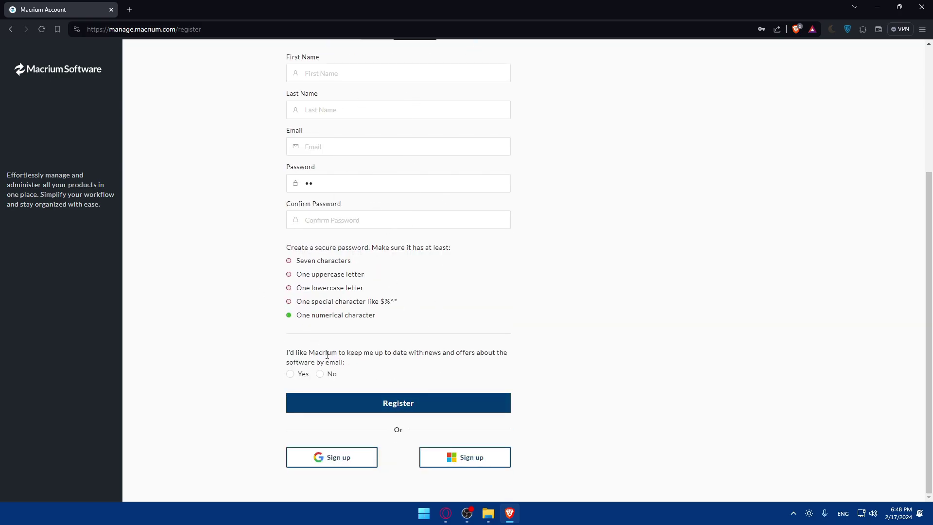
{"action": "scroll", "coordinate": [313, 317], "scroll_direction": "up", "scroll_amount": 5}
Step: Decline saving the password, allow Google's third-party cookies, and pick a Google account
{"action": "left_click", "coordinate": [377, 212]}
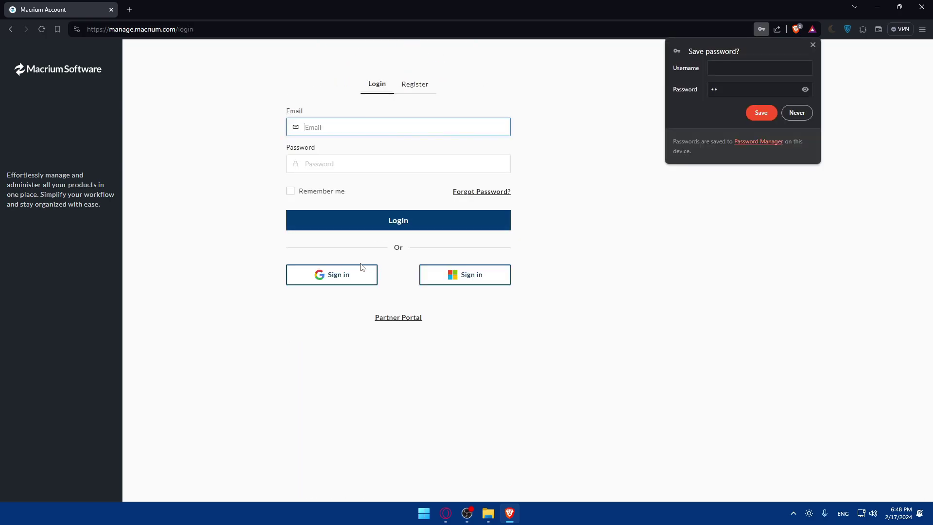
{"action": "left_click", "coordinate": [362, 270]}
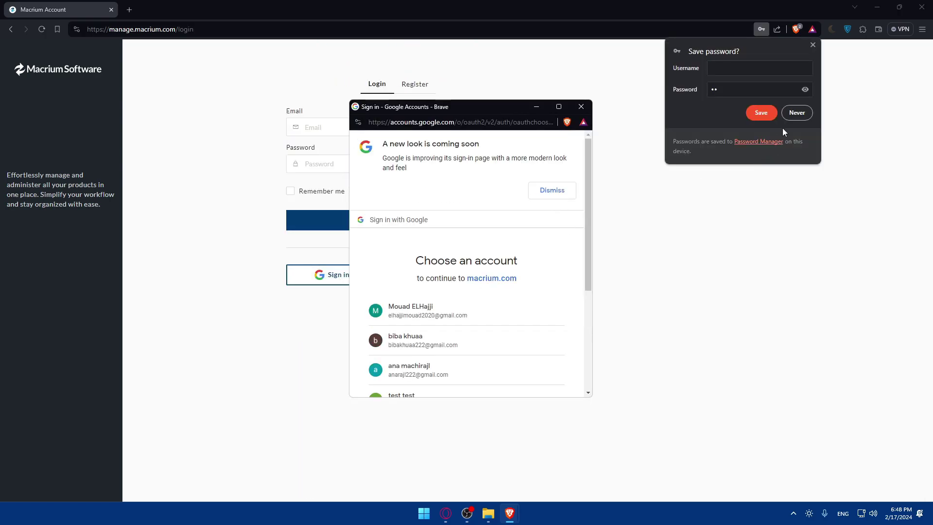
{"action": "left_click", "coordinate": [598, 261]}
{"action": "left_click", "coordinate": [350, 281]}
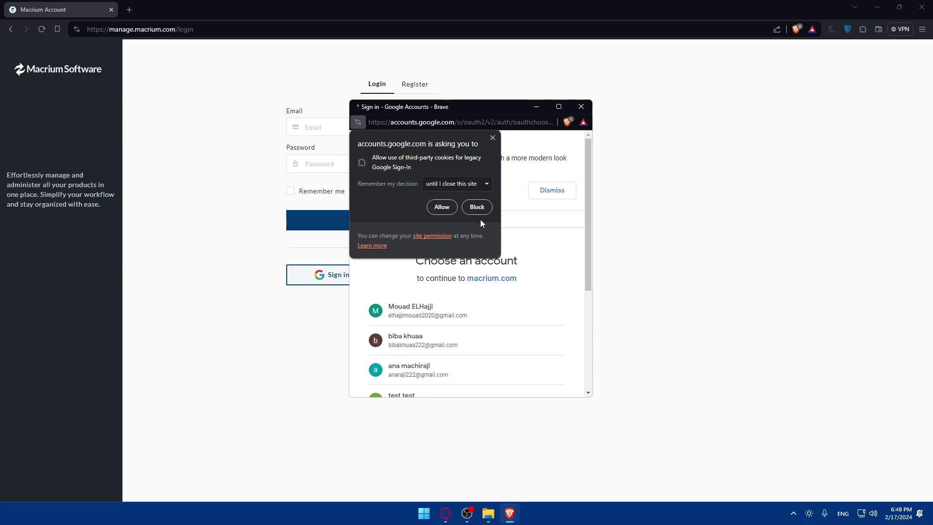
{"action": "left_click", "coordinate": [444, 205]}
{"action": "scroll", "coordinate": [412, 265], "scroll_direction": "down", "scroll_amount": 3}
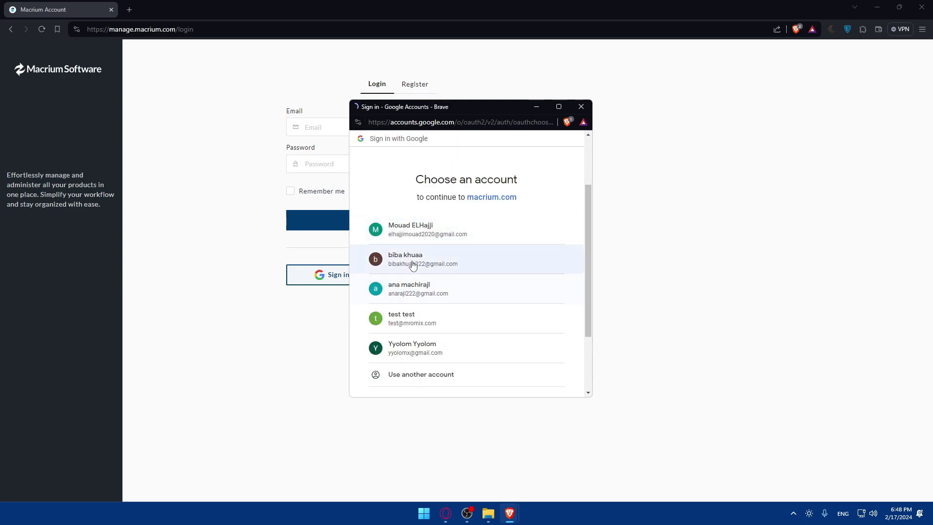
{"action": "left_click", "coordinate": [413, 265]}
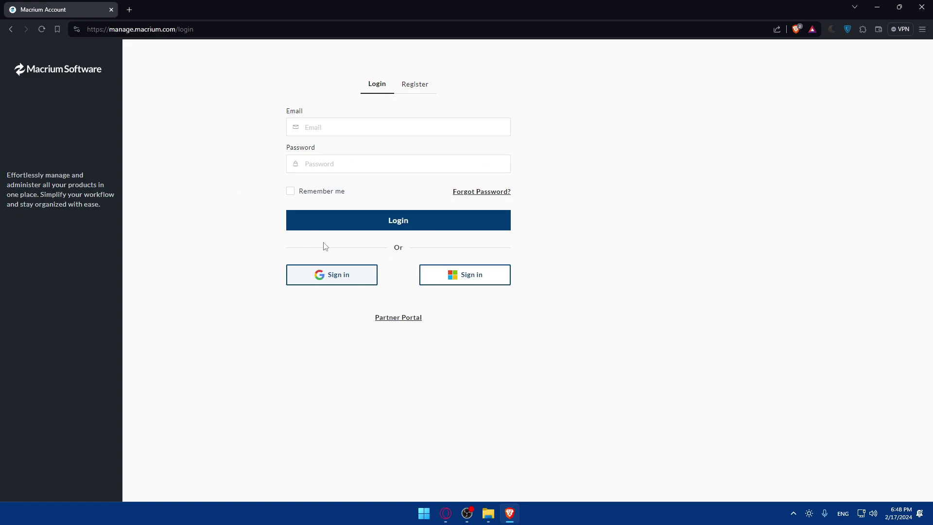
Step: Sign in with Google and browse the Overview page and its product range carousel
{"action": "left_click", "coordinate": [325, 281]}
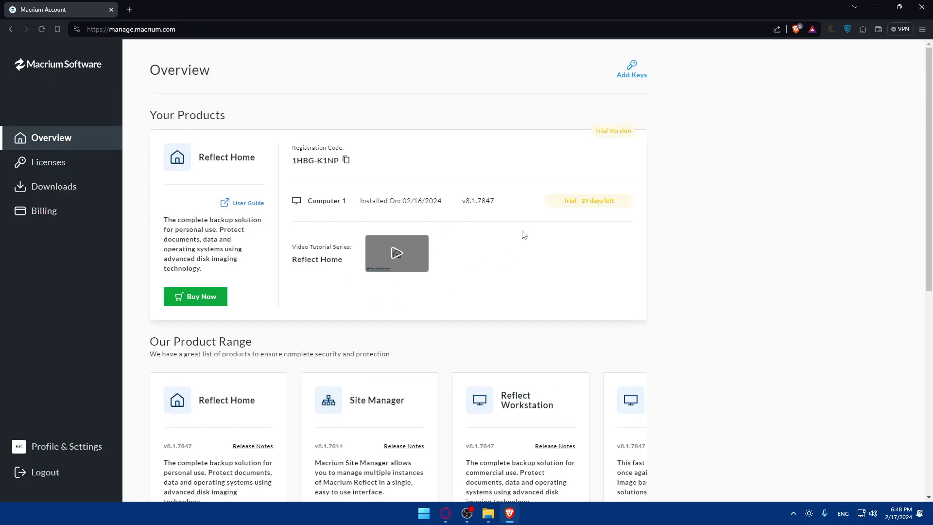
{"action": "scroll", "coordinate": [363, 212], "scroll_direction": "down", "scroll_amount": 2}
{"action": "scroll", "coordinate": [365, 228], "scroll_direction": "down", "scroll_amount": 3}
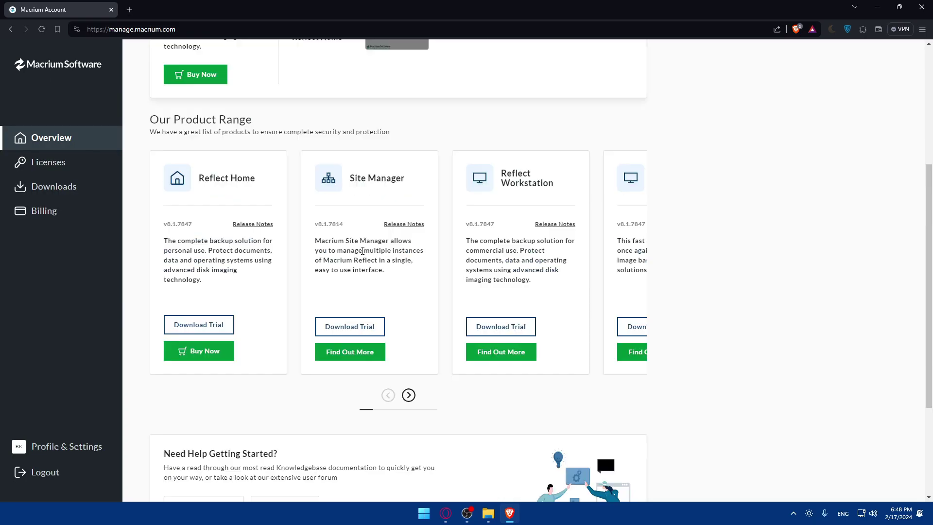
{"action": "scroll", "coordinate": [362, 251], "scroll_direction": "up", "scroll_amount": 2}
{"action": "left_click_drag", "start_coordinate": [554, 277], "coordinate": [262, 251]}
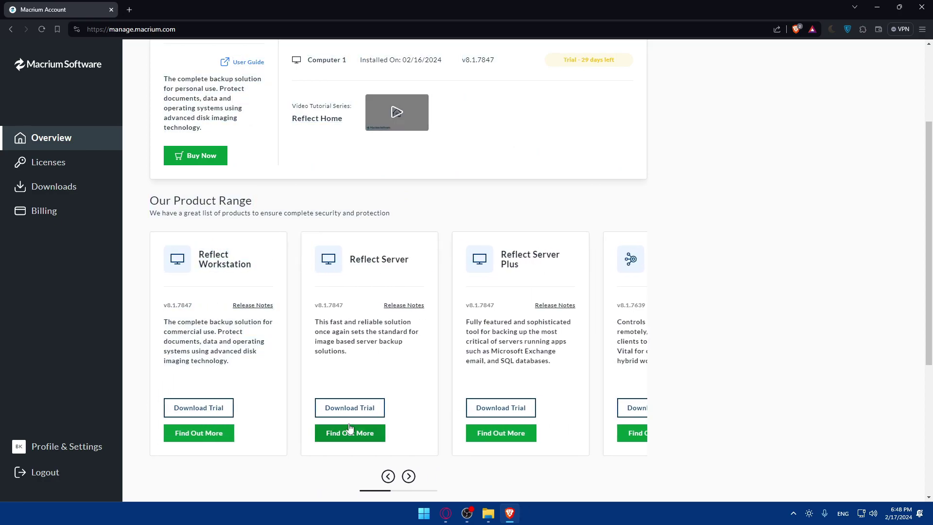
{"action": "scroll", "coordinate": [367, 408], "scroll_direction": "down", "scroll_amount": 4}
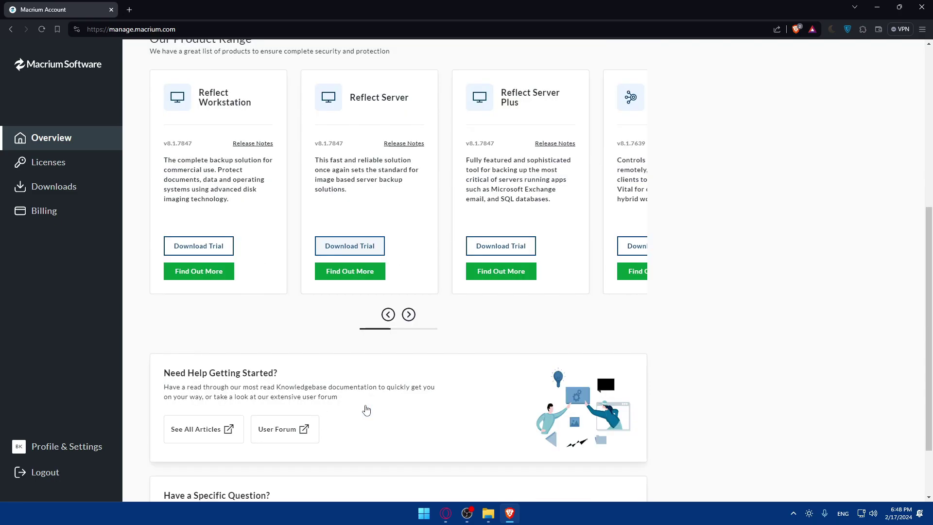
{"action": "scroll", "coordinate": [367, 409], "scroll_direction": "up", "scroll_amount": 7}
{"action": "scroll", "coordinate": [325, 210], "scroll_direction": "down", "scroll_amount": 7}
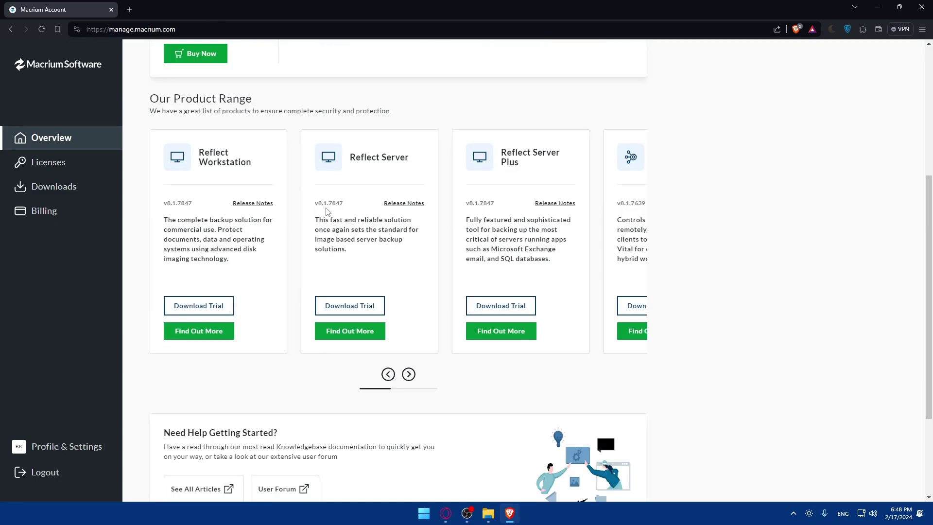
{"action": "scroll", "coordinate": [280, 218], "scroll_direction": "up", "scroll_amount": 6}
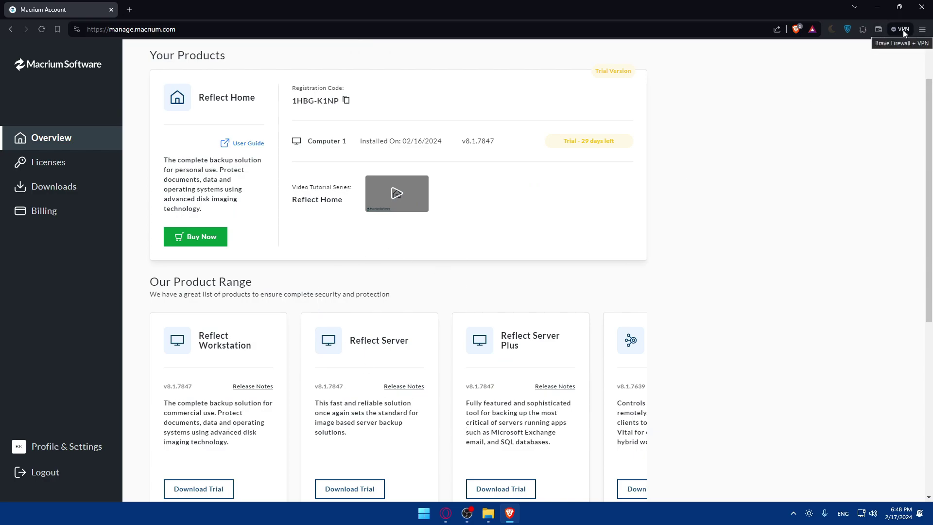
{"action": "key", "text": "ctrl+j"}
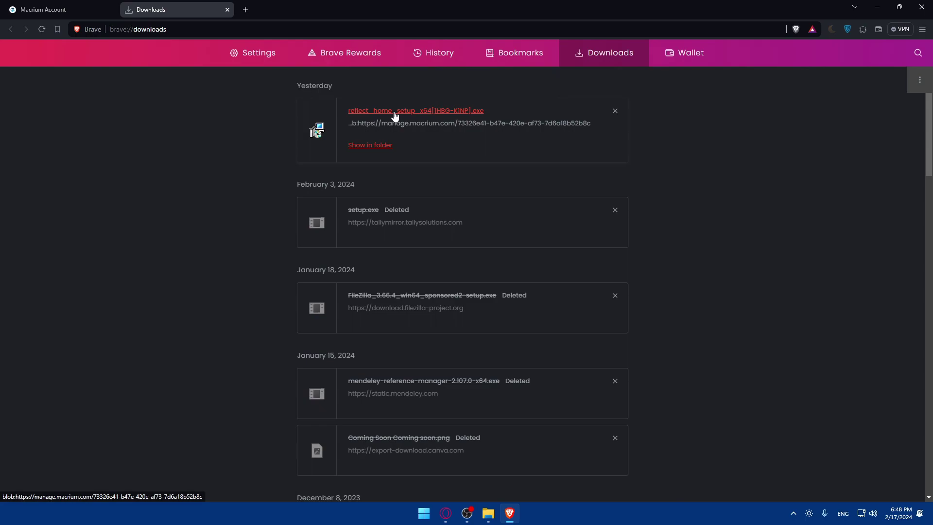
{"action": "left_click", "coordinate": [228, 10]}
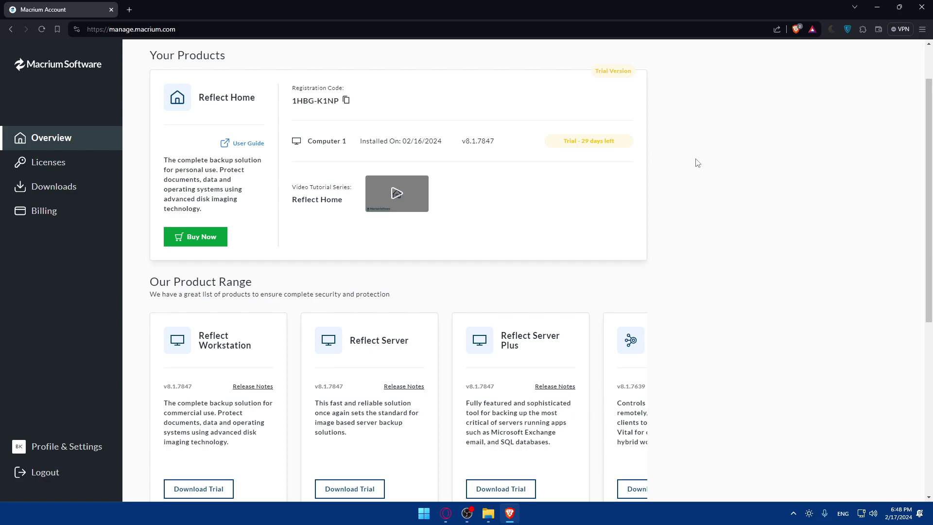
Step: Launch Macrium Reflect from Windows search
{"action": "key", "text": "super"}
{"action": "type", "text": "macrium reflect"}
{"action": "key", "text": "Return"}
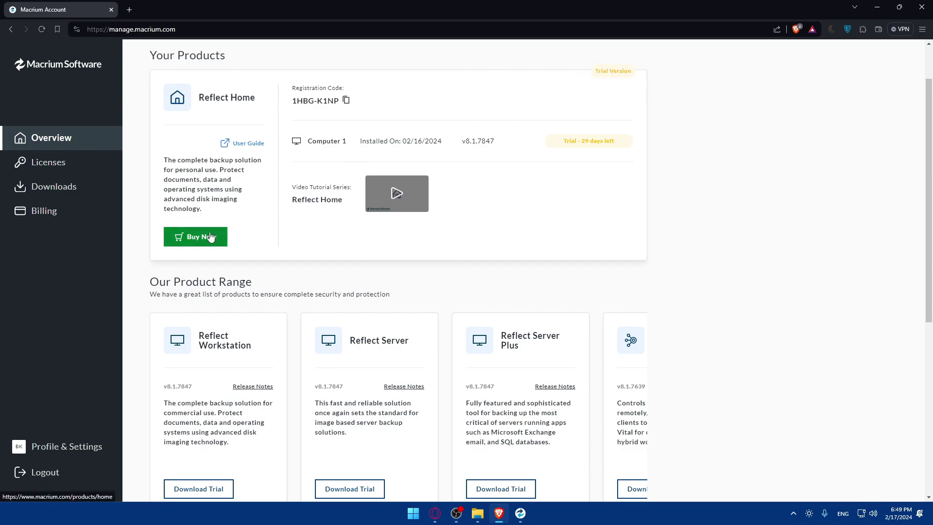
Step: In the Local Disks view, select Disk 1 and all three of its partitions, including C:
{"action": "left_click", "coordinate": [521, 515]}
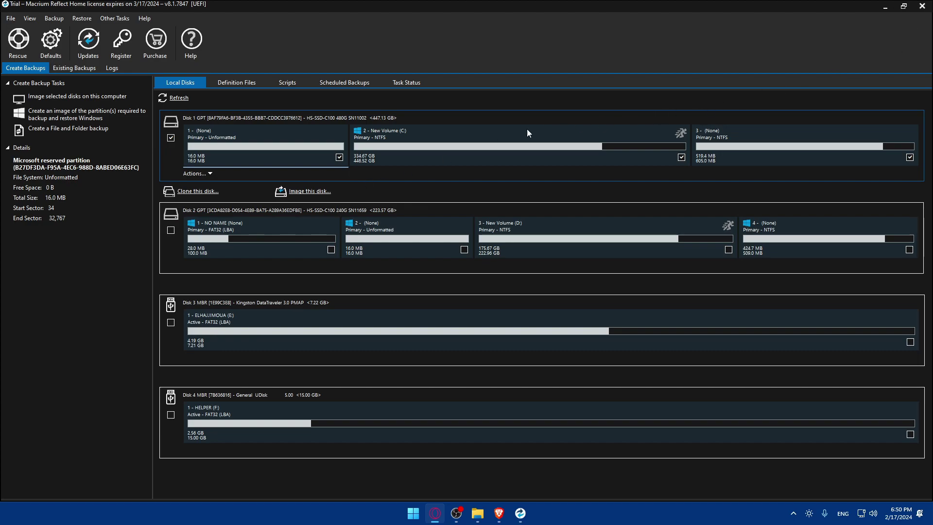
{"action": "left_click", "coordinate": [58, 69]}
{"action": "left_click", "coordinate": [27, 69]}
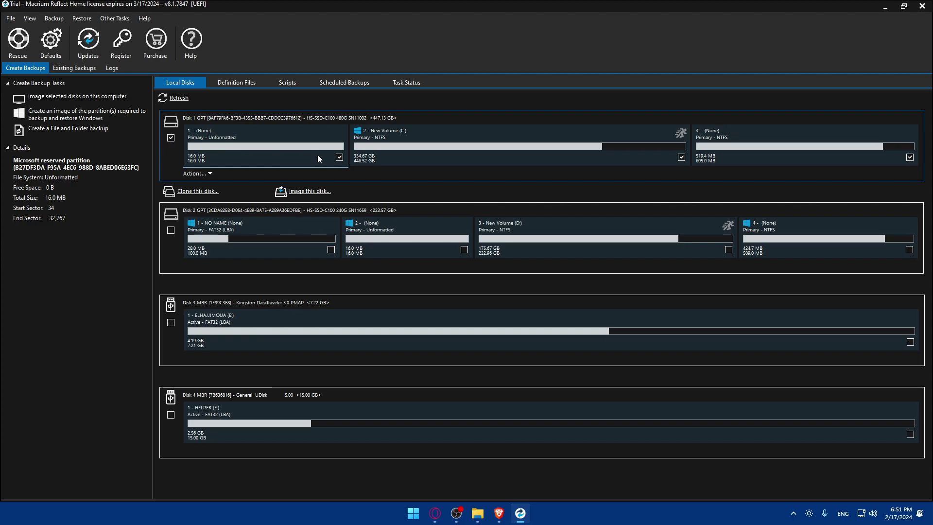
{"action": "left_click", "coordinate": [339, 157]}
{"action": "left_click", "coordinate": [910, 157]}
{"action": "left_click", "coordinate": [339, 157]}
{"action": "left_click", "coordinate": [682, 156]}
{"action": "left_click", "coordinate": [170, 137]}
Step: Start cloning Disk 1 and choose Disk 2, the 223.57 GB SSD, as destination
{"action": "left_click", "coordinate": [202, 194]}
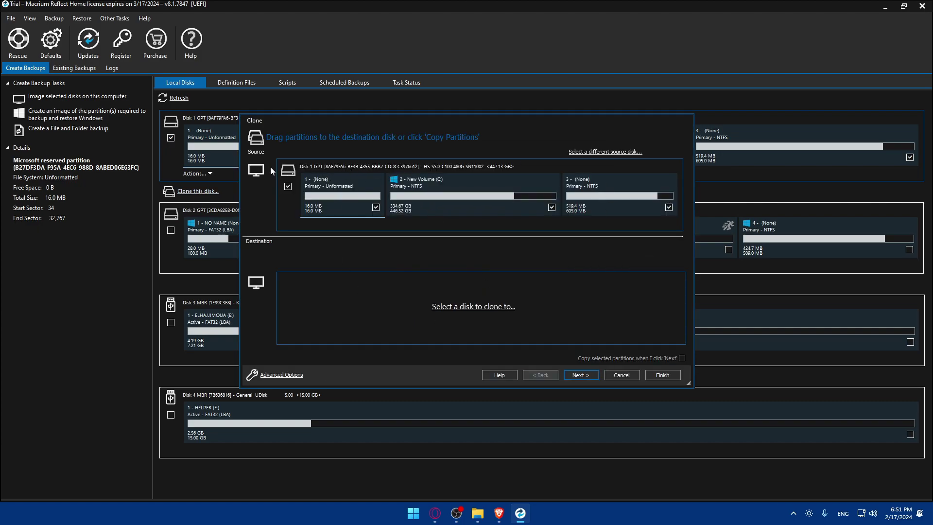
{"action": "left_click", "coordinate": [539, 196]}
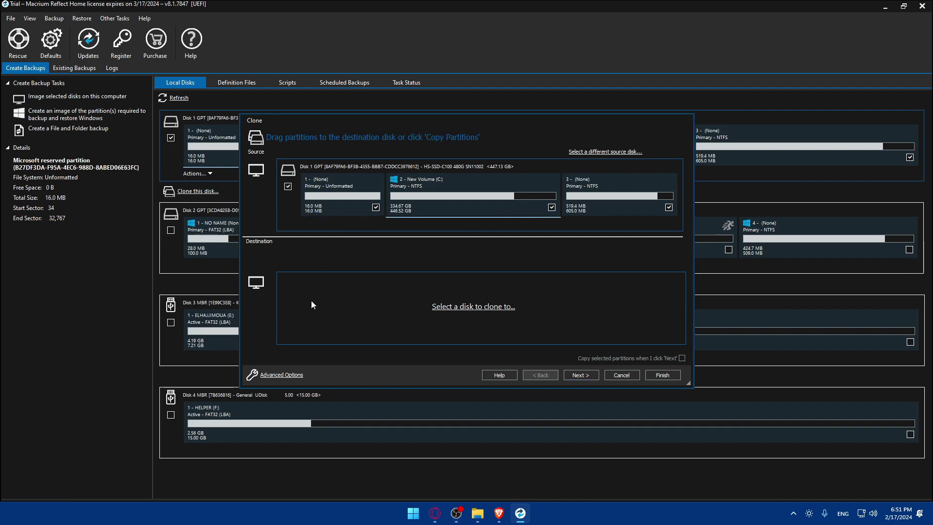
{"action": "left_click", "coordinate": [462, 308]}
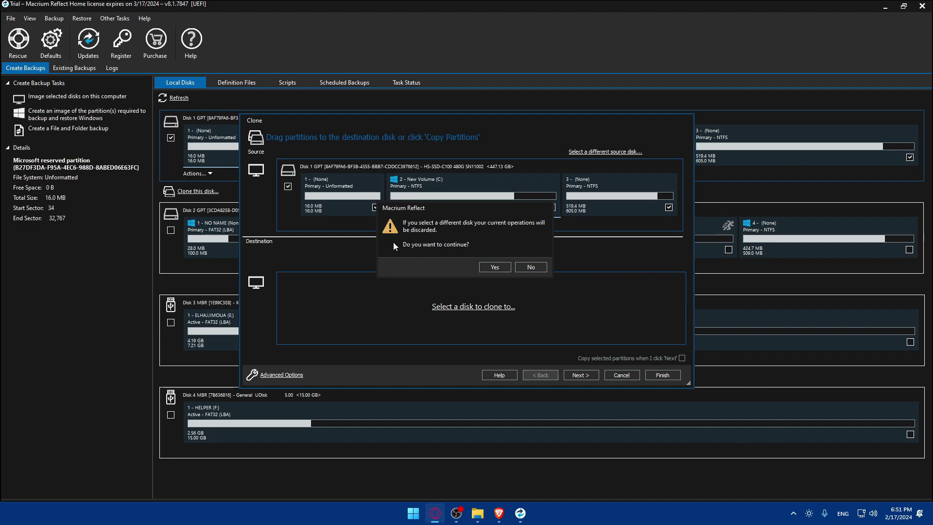
{"action": "left_click", "coordinate": [494, 266]}
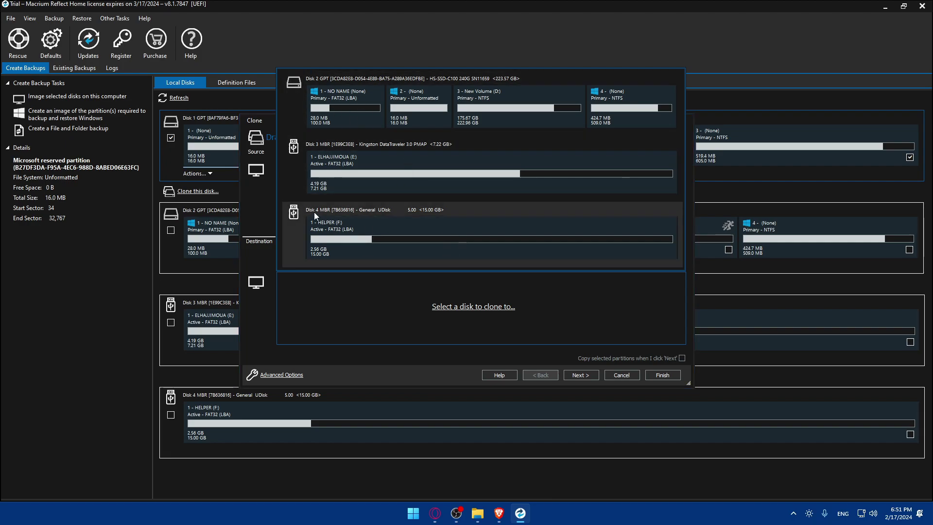
{"action": "left_click", "coordinate": [300, 108]}
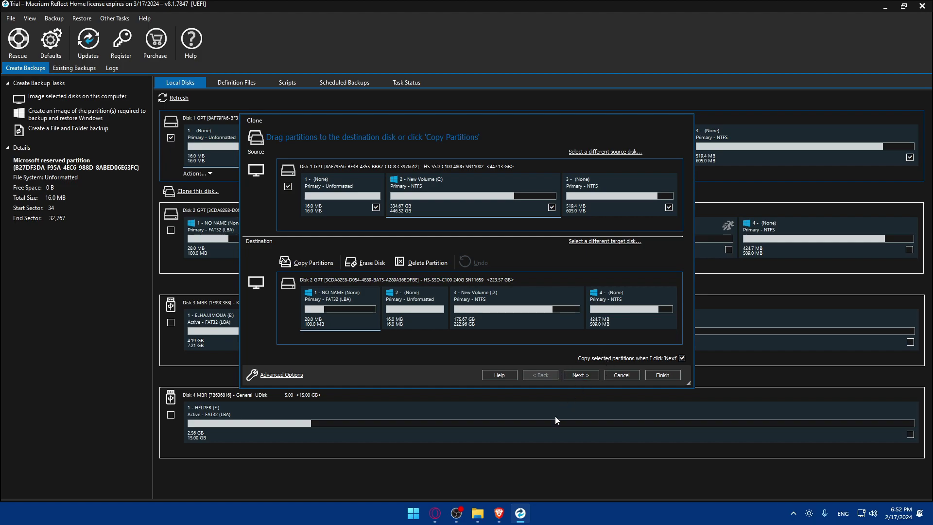
{"action": "key", "text": "super+e"}
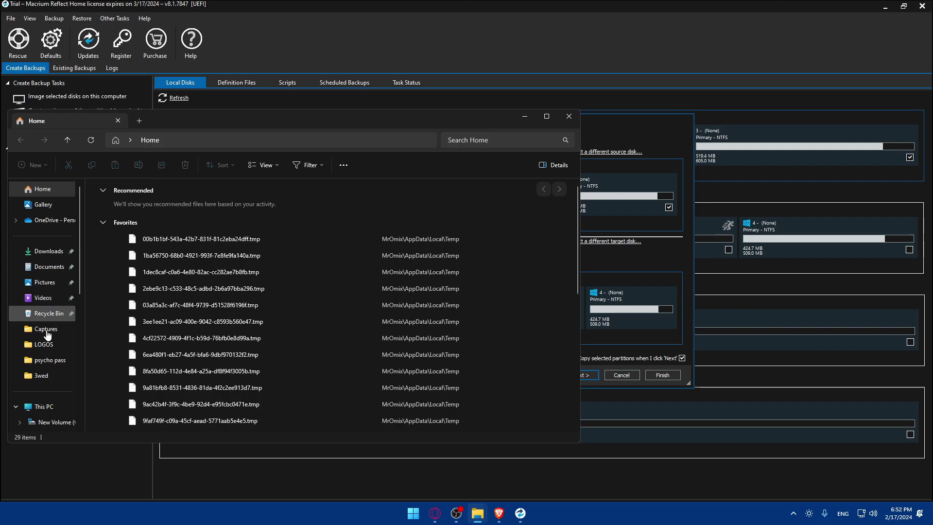
{"action": "left_click", "coordinate": [44, 407]}
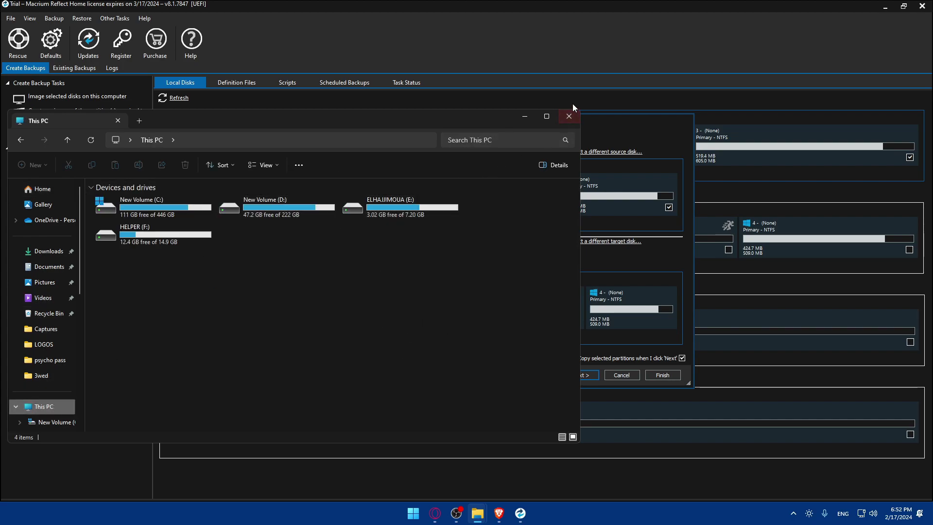
{"action": "left_click", "coordinate": [569, 116]}
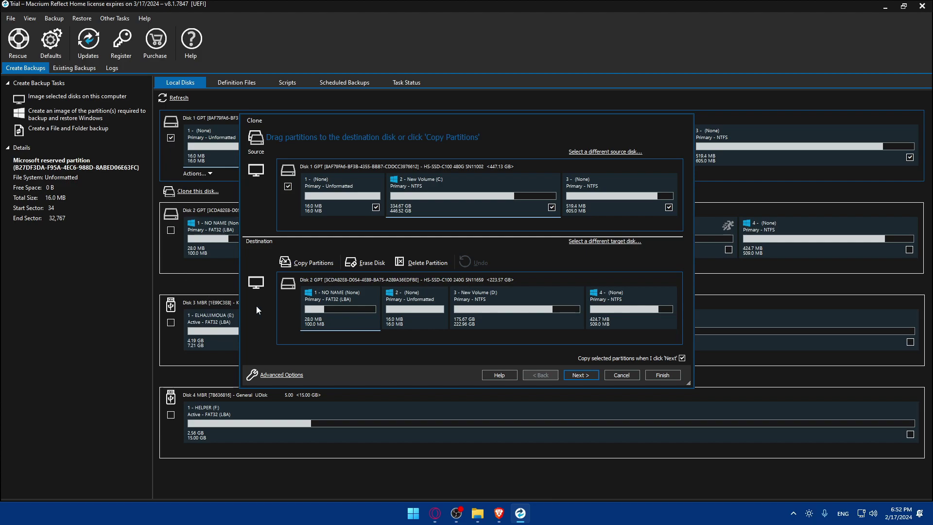
Step: Cancel the Clone wizard without starting the clone
{"action": "left_click", "coordinate": [624, 377]}
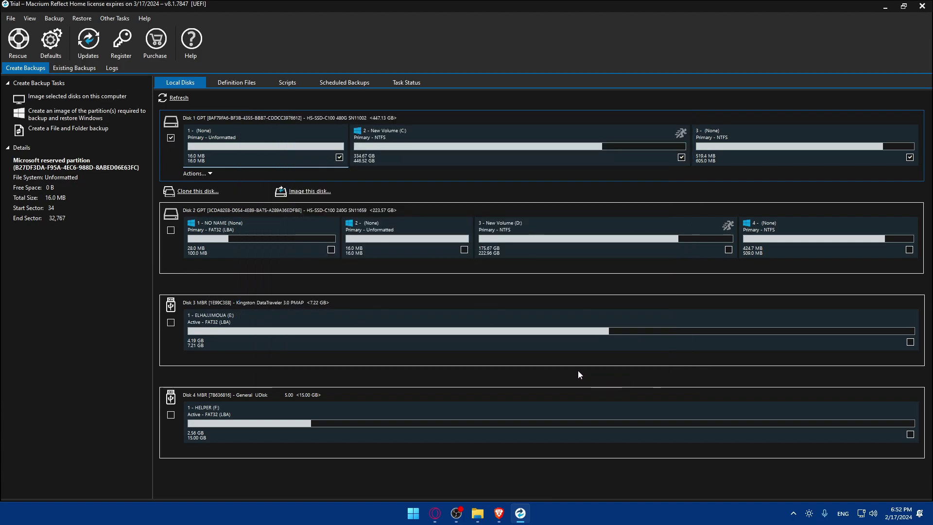